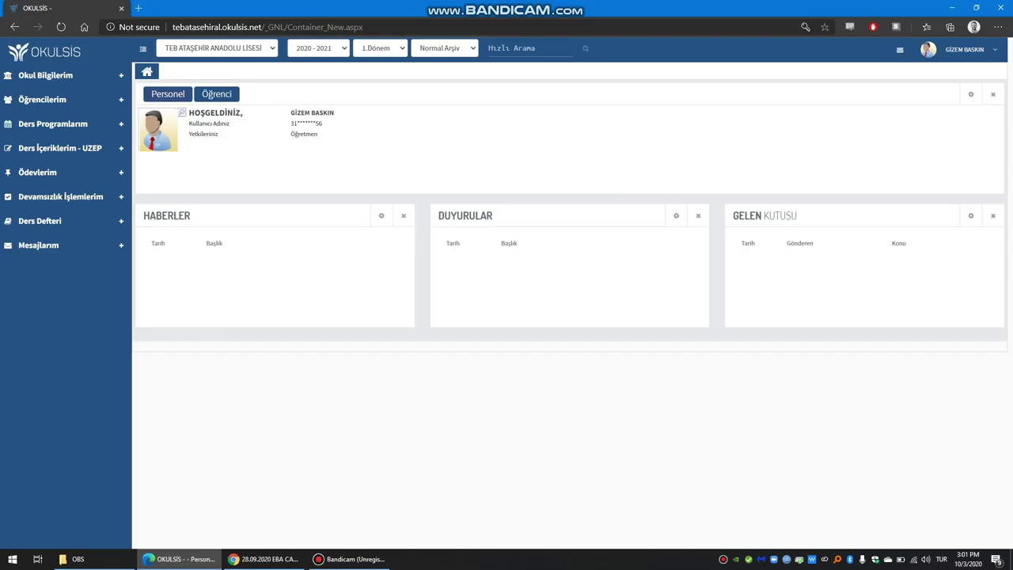
Step: Open the Uzaktan Eğitim Programı weekly timetable and scroll through all its lesson rows
click(60, 148)
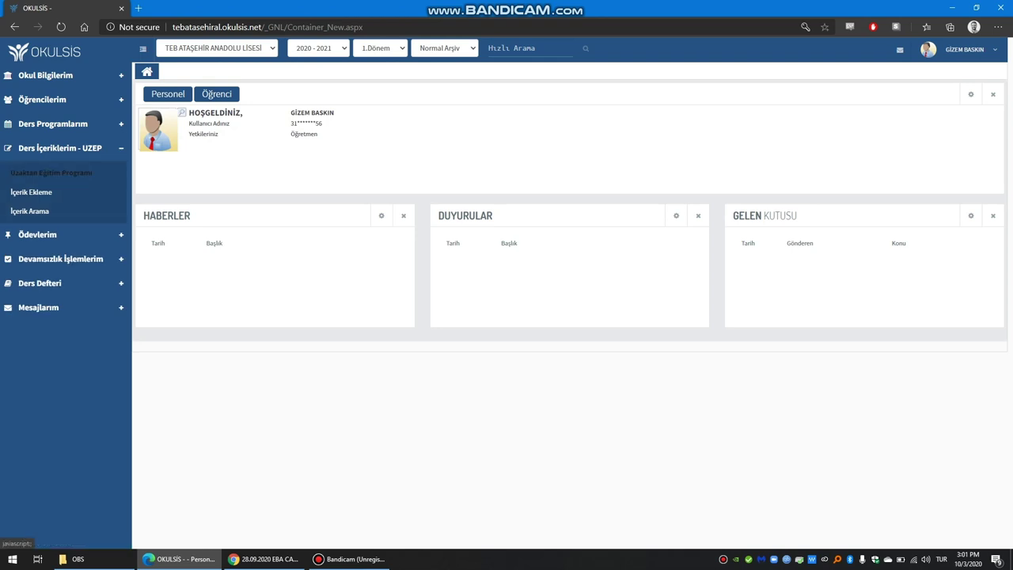
click(50, 173)
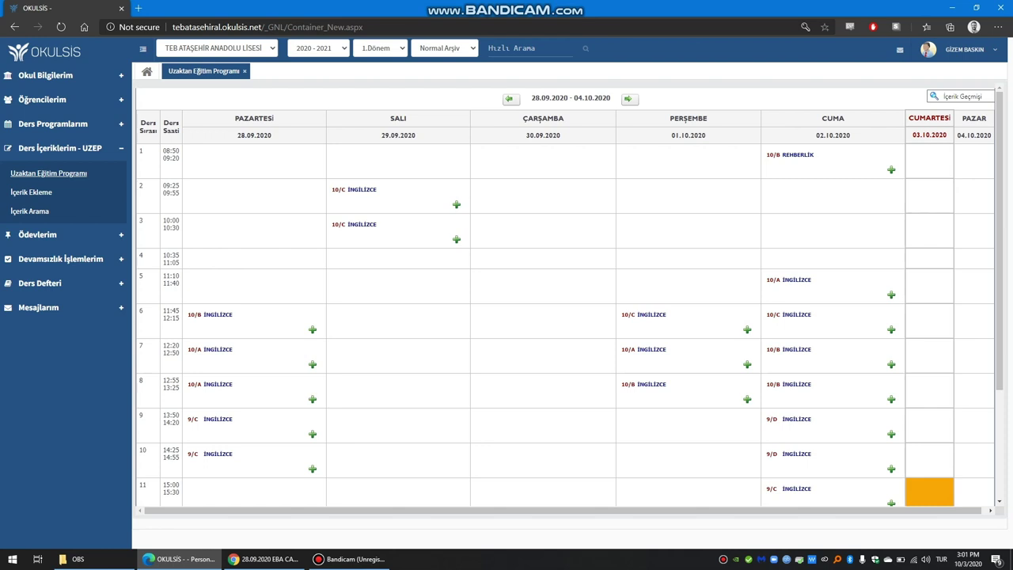
scroll(565, 317, down, 2)
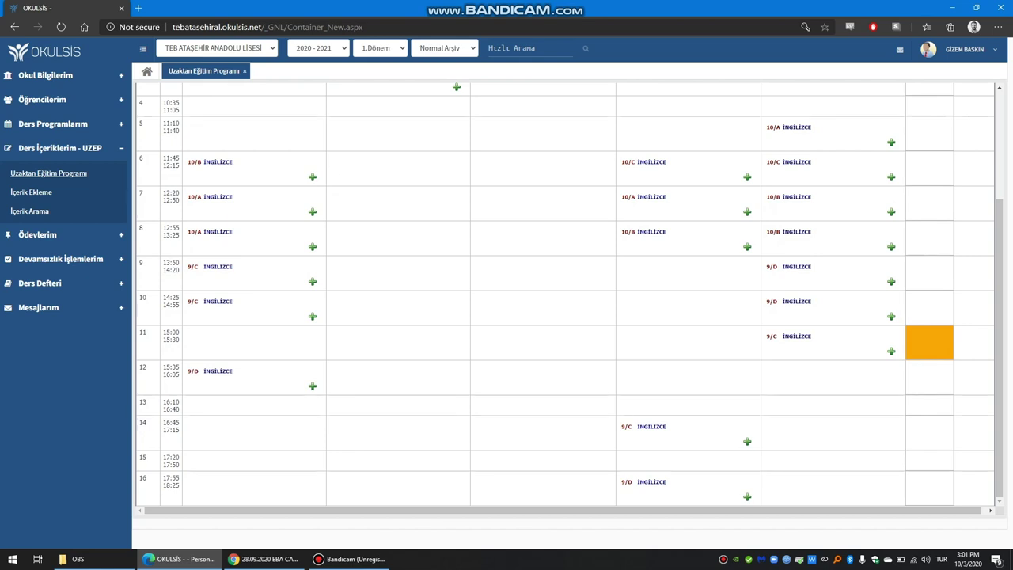
scroll(565, 293, up, 2)
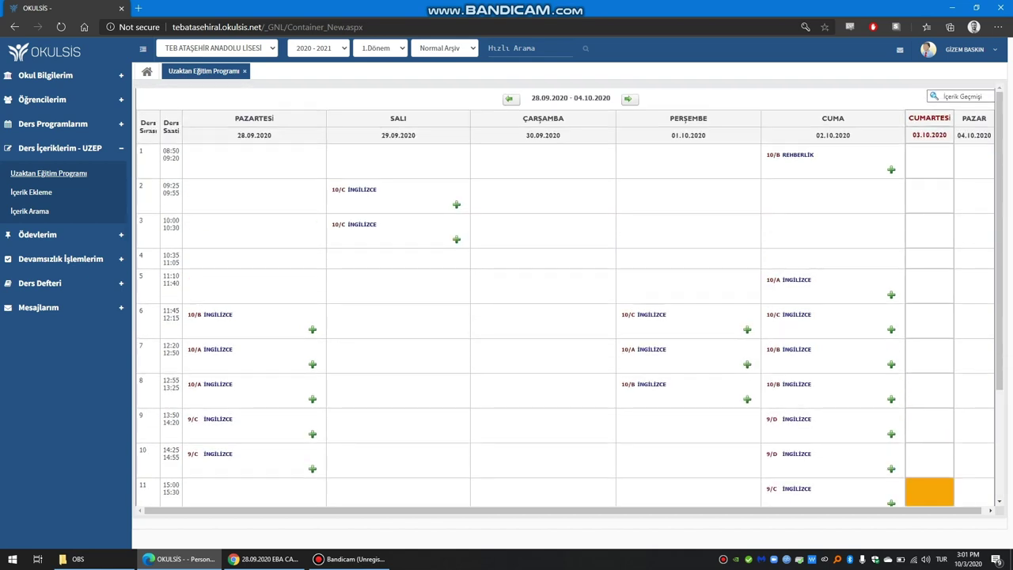
scroll(565, 293, down, 2)
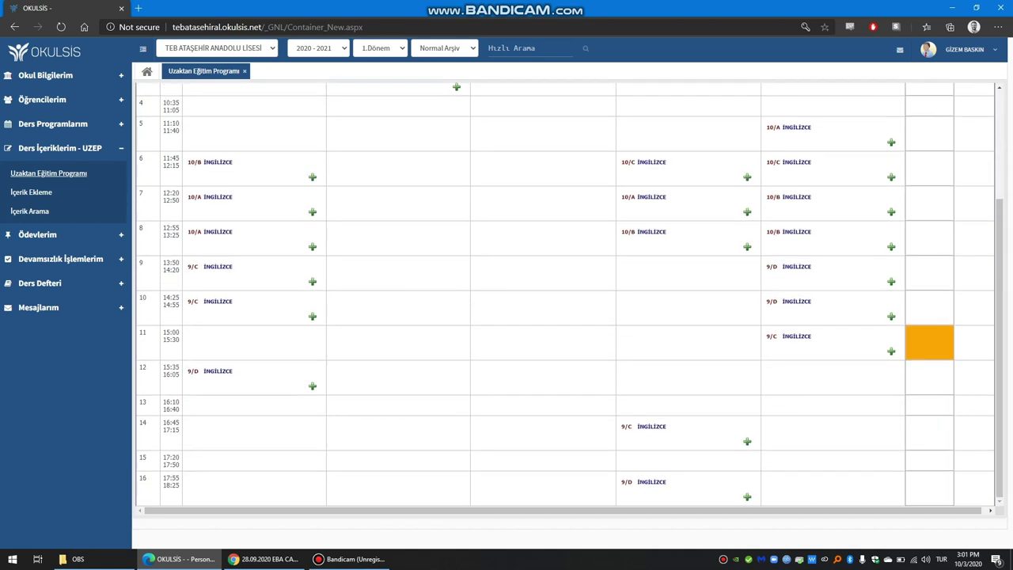
scroll(565, 293, up, 2)
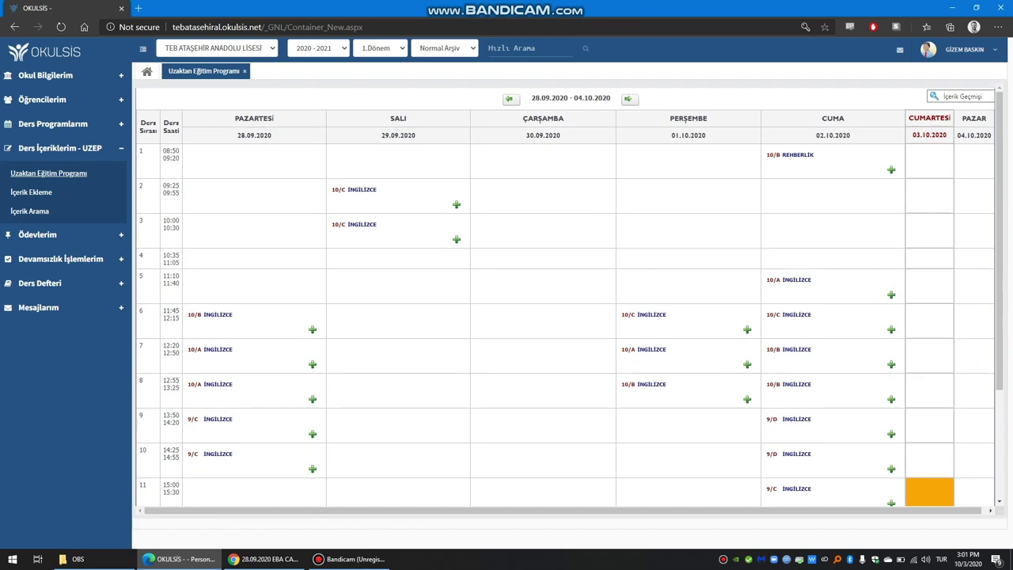
scroll(565, 293, down, 2)
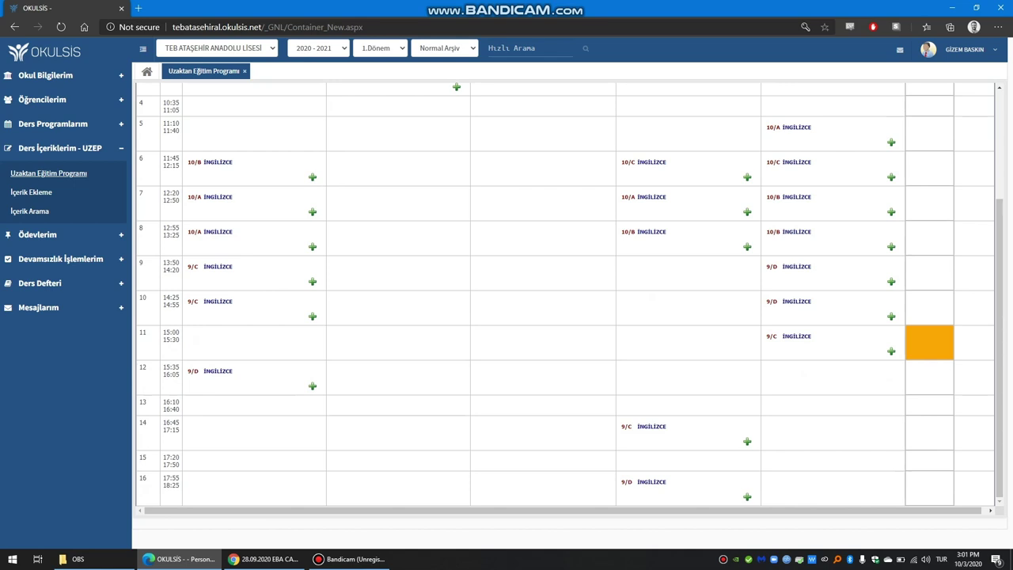
scroll(565, 293, up, 2)
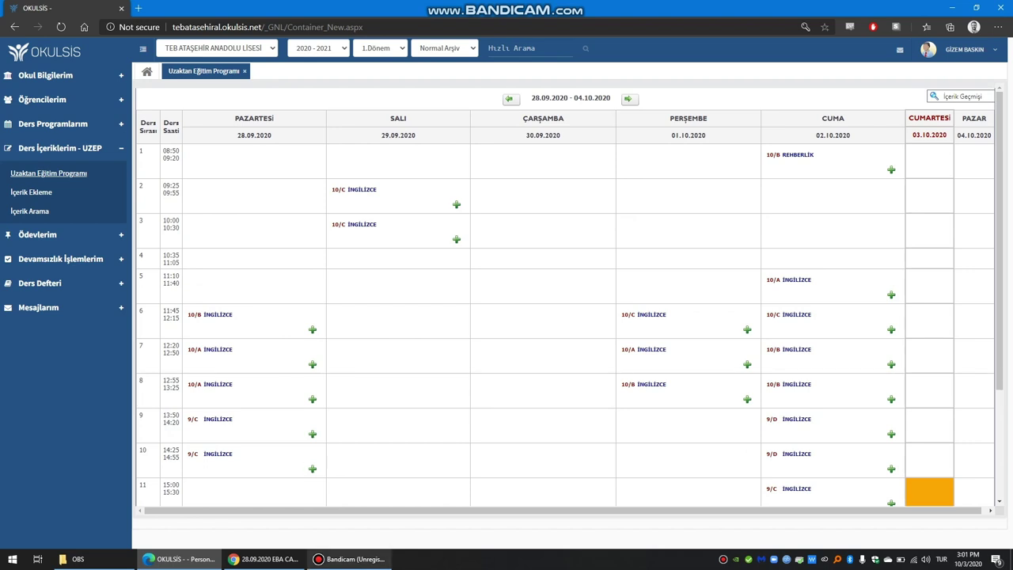
click(348, 559)
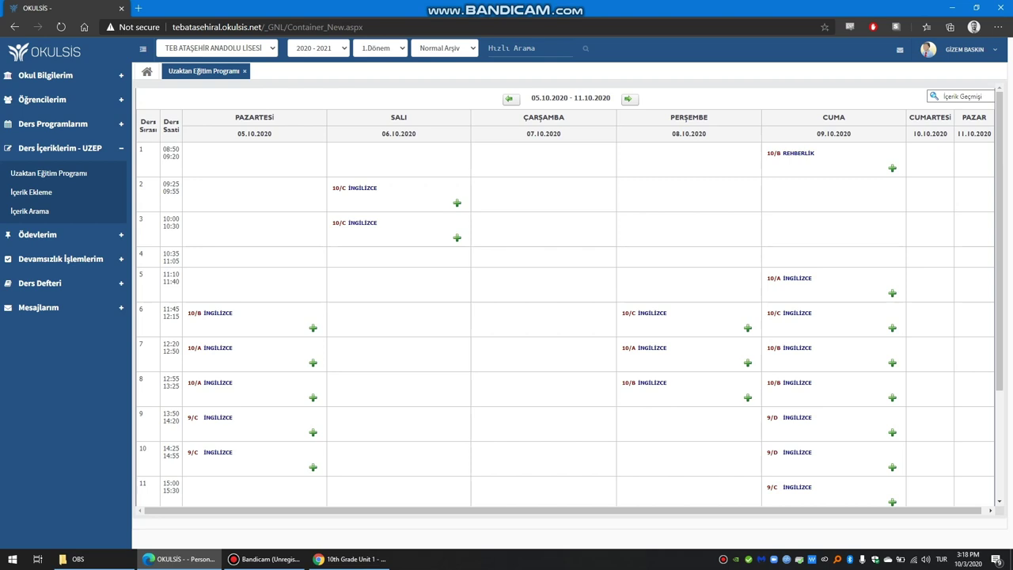
Step: Point out the 05.10–11.10.2020 week and Monday's 11:45–12:15 10/B İngilizce lesson
drag(530, 99, 611, 98)
drag(163, 308, 234, 315)
click(181, 318)
click(234, 315)
Step: Search Windows for 'zoom' and launch the Zoom app
click(12, 559)
text(z)
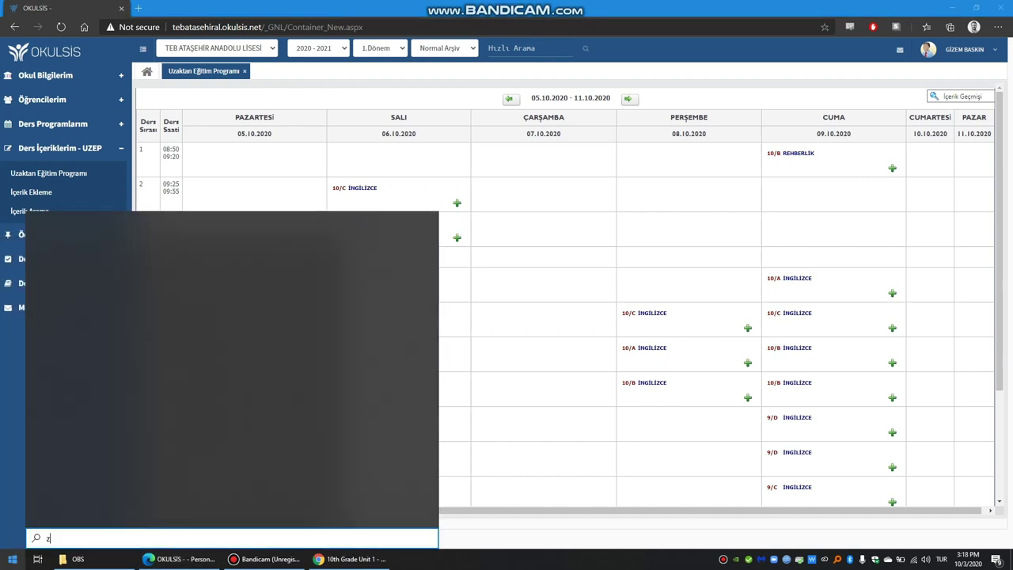
text(oom)
key(Return)
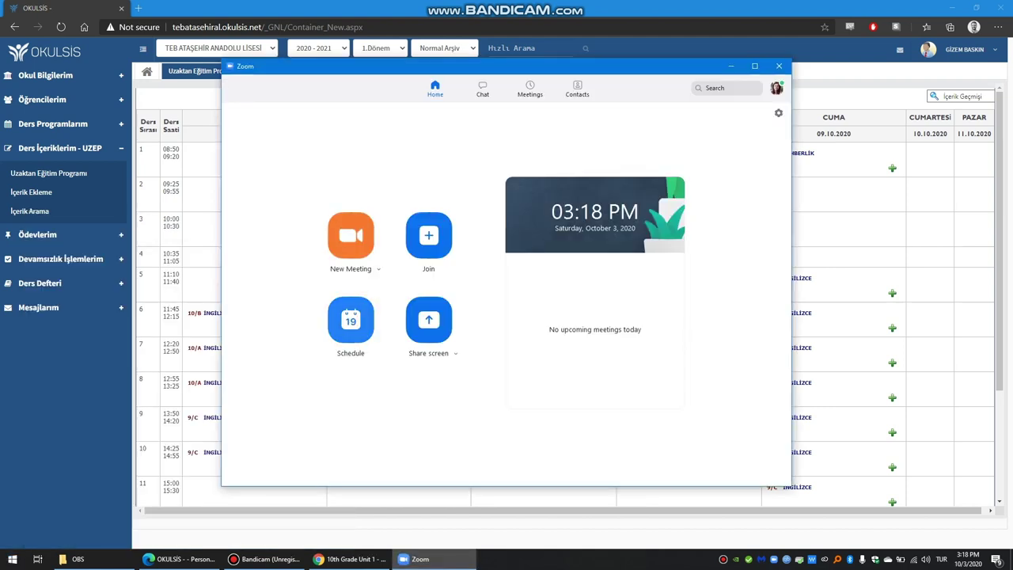
Step: Start scheduling a new meeting with the topic 'English 10/B'
click(351, 319)
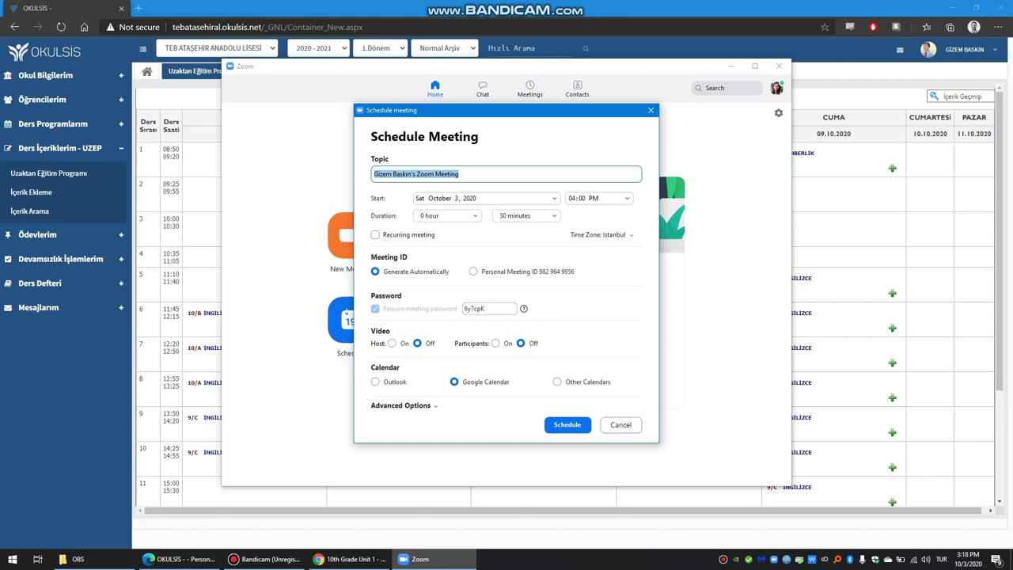
text(En)
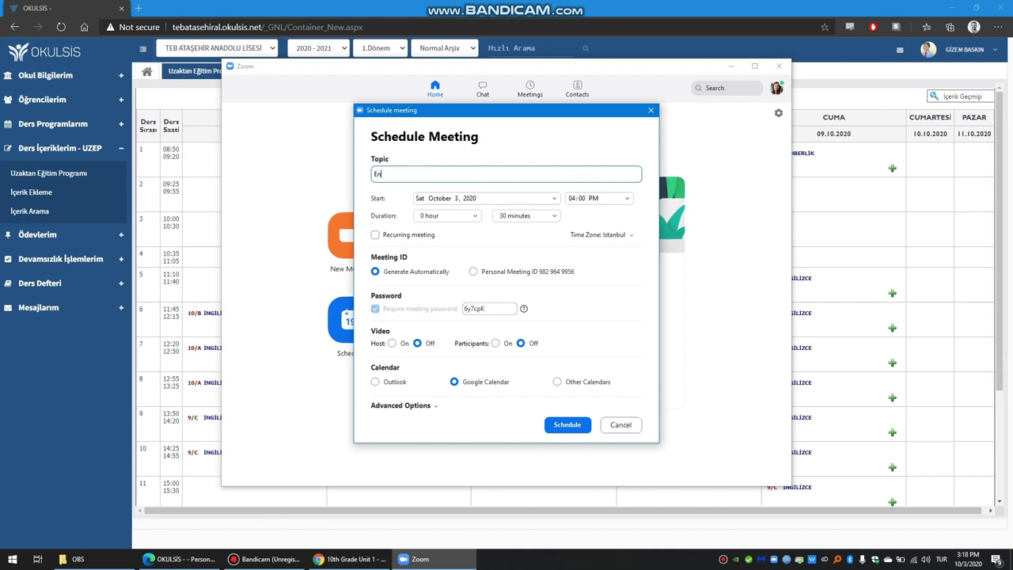
text(glish 10/b)
key(BackSpace)
text(B)
Step: Set the meeting start to October 5 at 11:45 AM
click(485, 198)
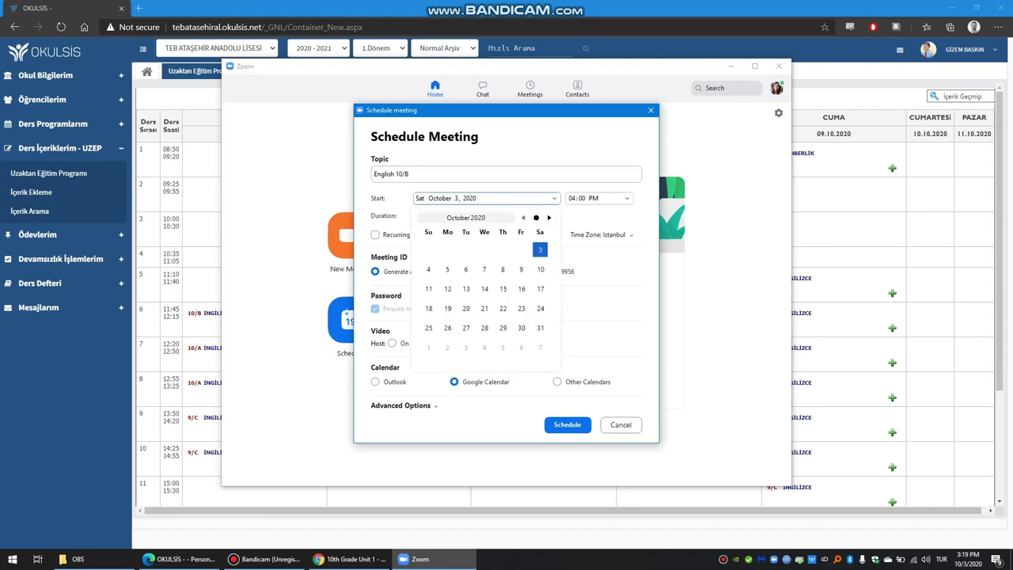
click(447, 270)
click(593, 198)
click(627, 198)
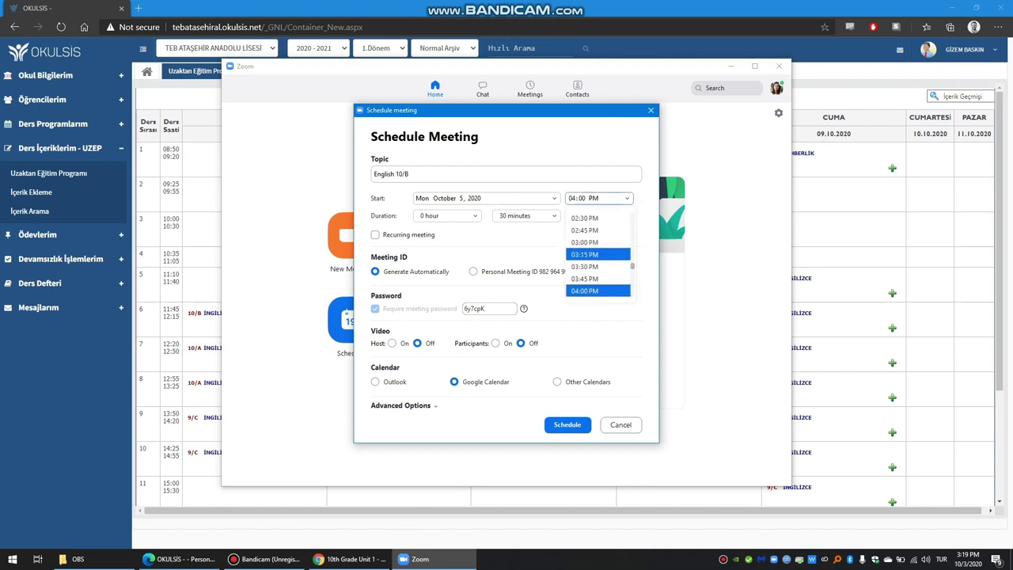
scroll(593, 244, up, 6)
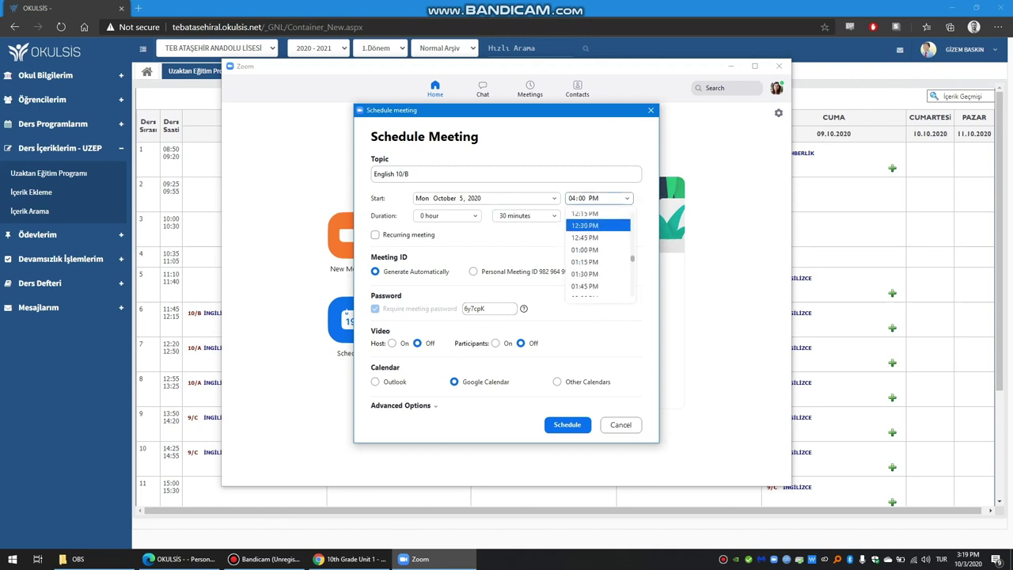
scroll(594, 242, up, 3)
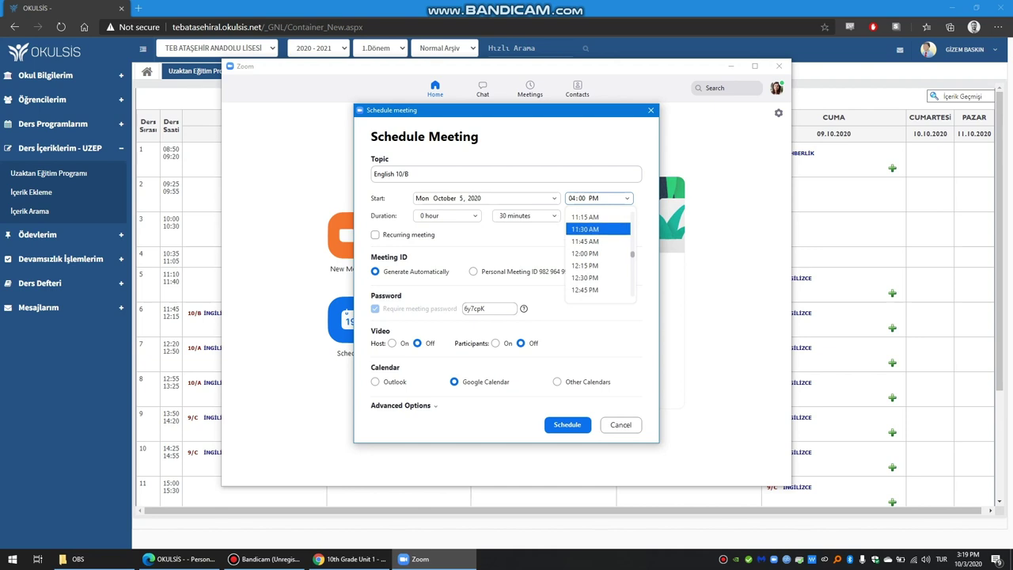
click(594, 242)
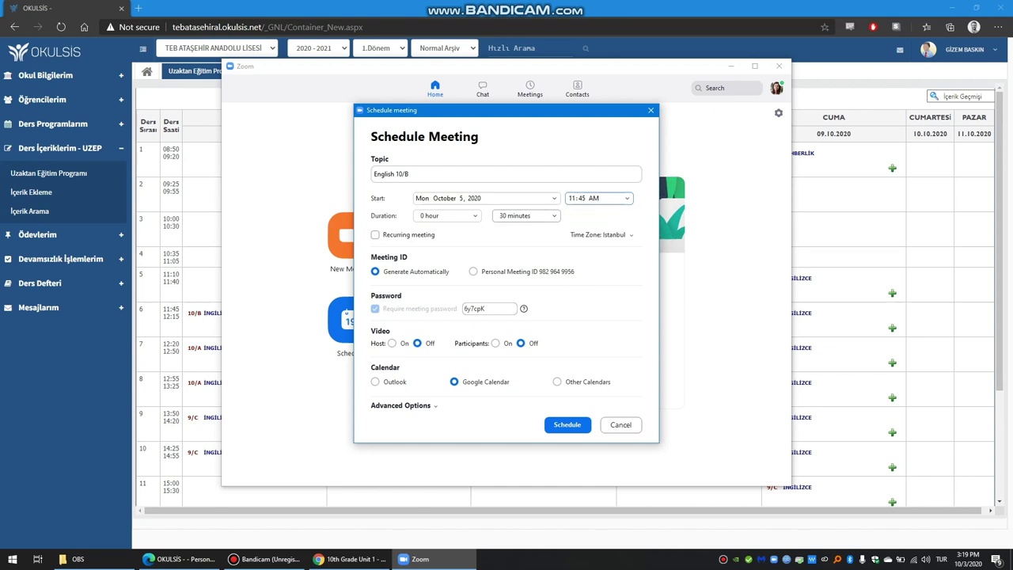
Step: Replace the meeting password with a new one, turn host video on, and schedule it
click(489, 307)
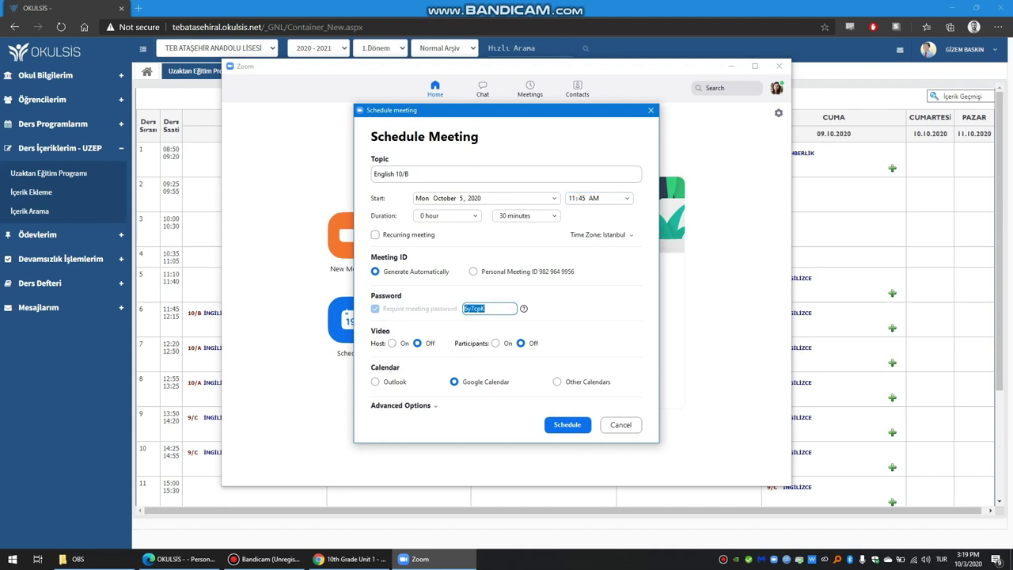
text(12345)
click(391, 343)
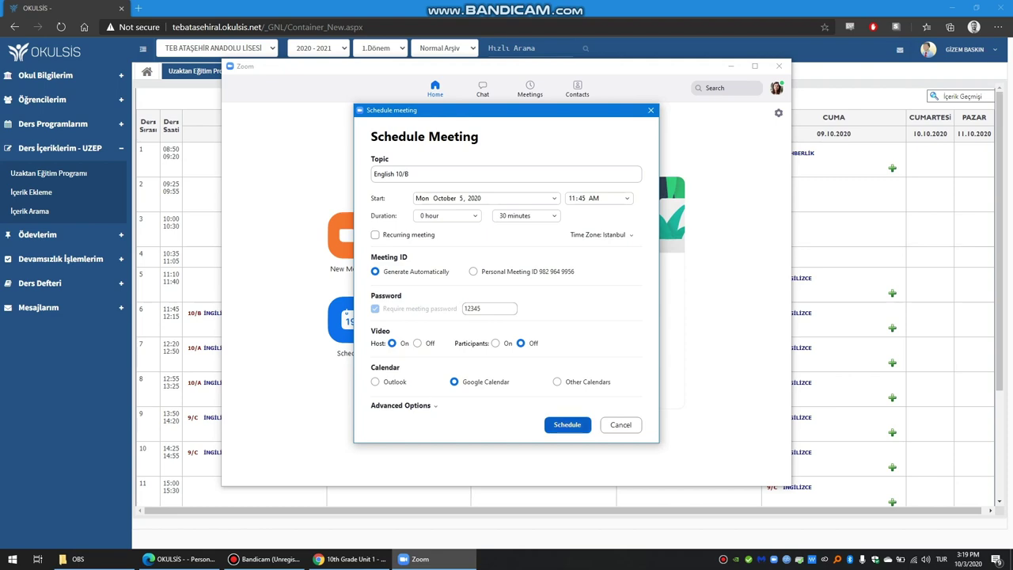
click(577, 424)
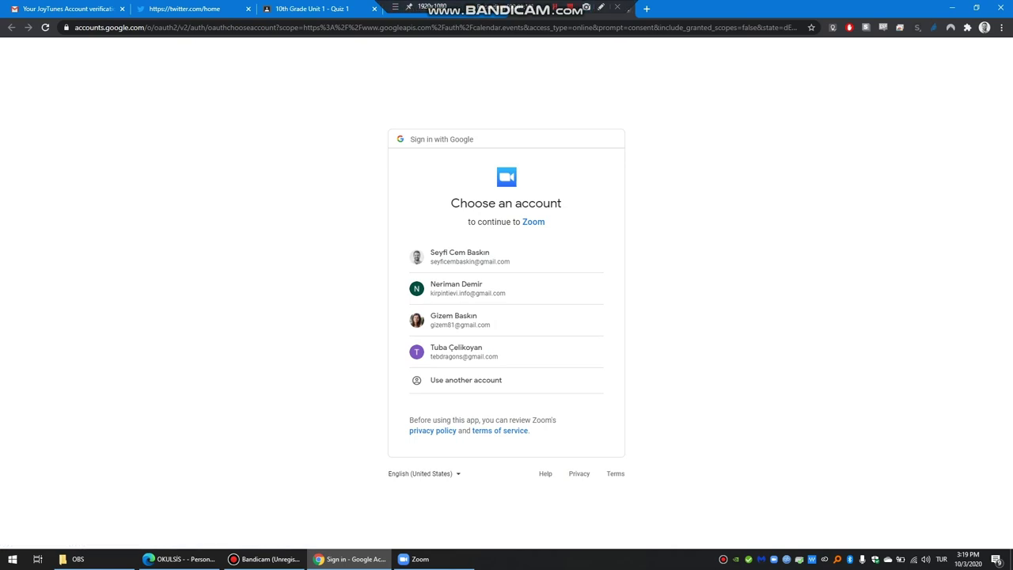
Step: Close the Google account chooser tab to return to the quiz responses
key(ctrl+w)
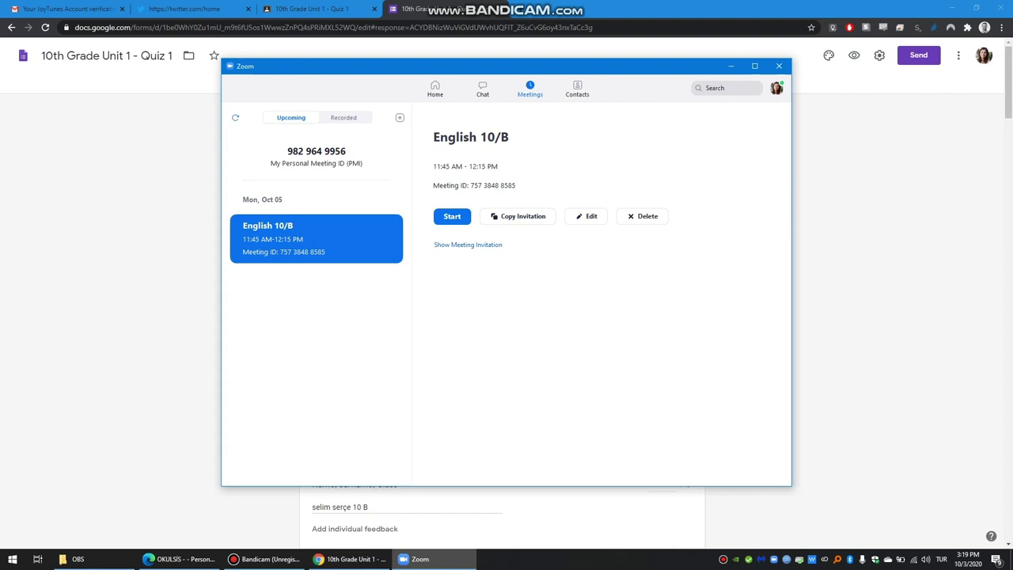
Step: Reveal the English 10/B invitation, select its join link, and switch to OKULSIS
click(468, 245)
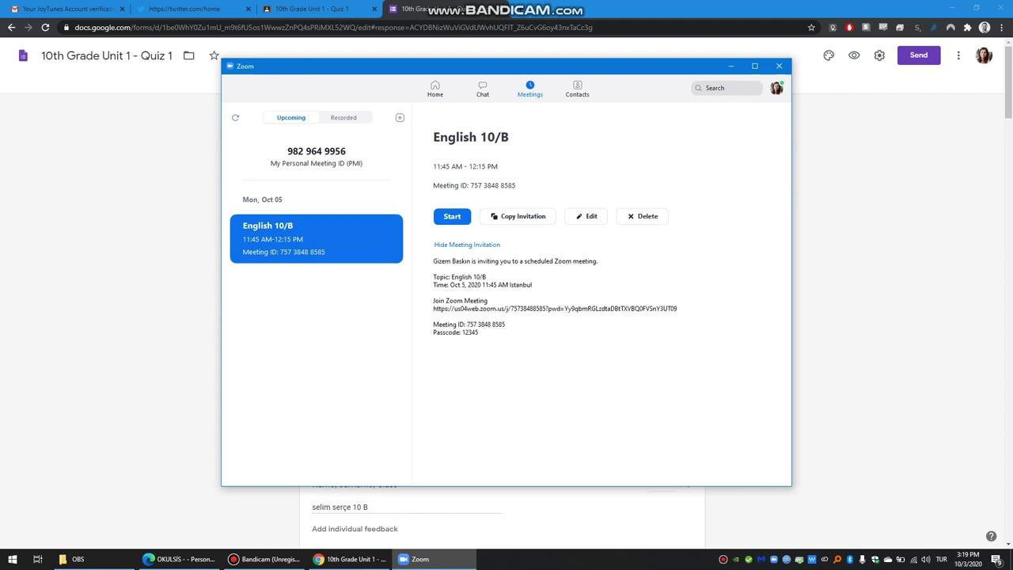
drag(433, 309, 678, 308)
key(ctrl+c)
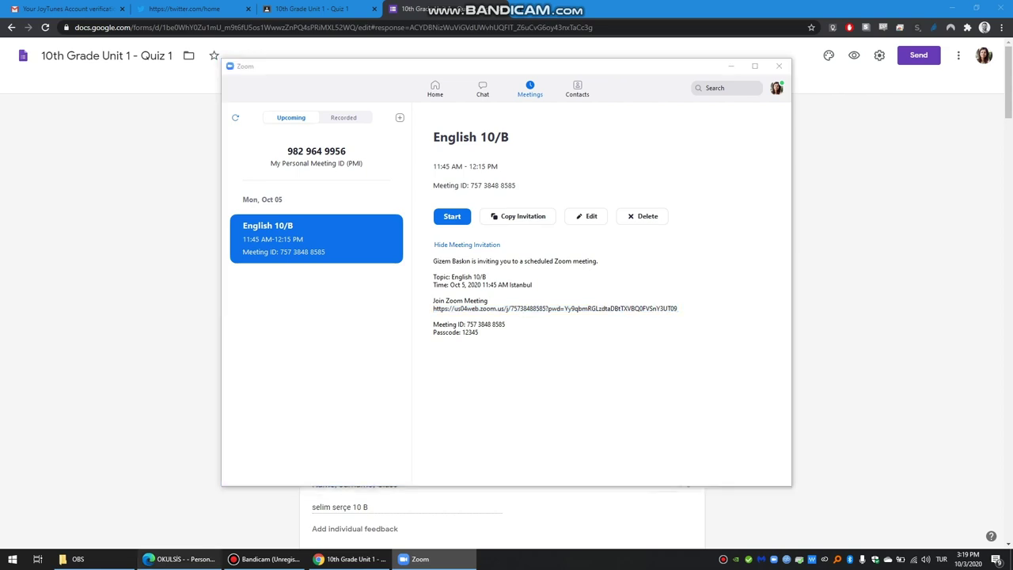
click(180, 559)
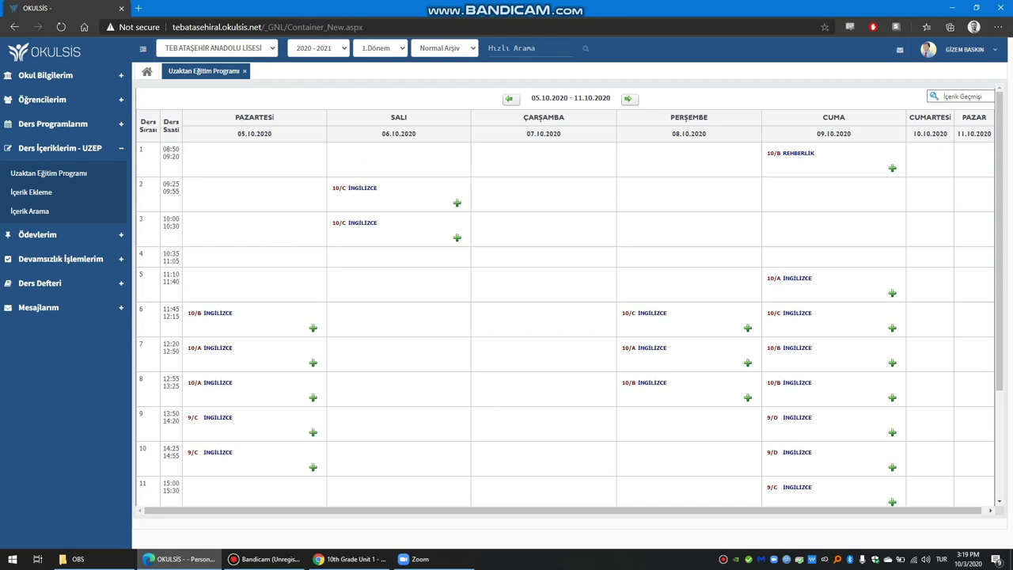
Step: Add a video-conference entry 'English Lesson 10/B' with the Zoom link and description 'Unit 1'
click(313, 328)
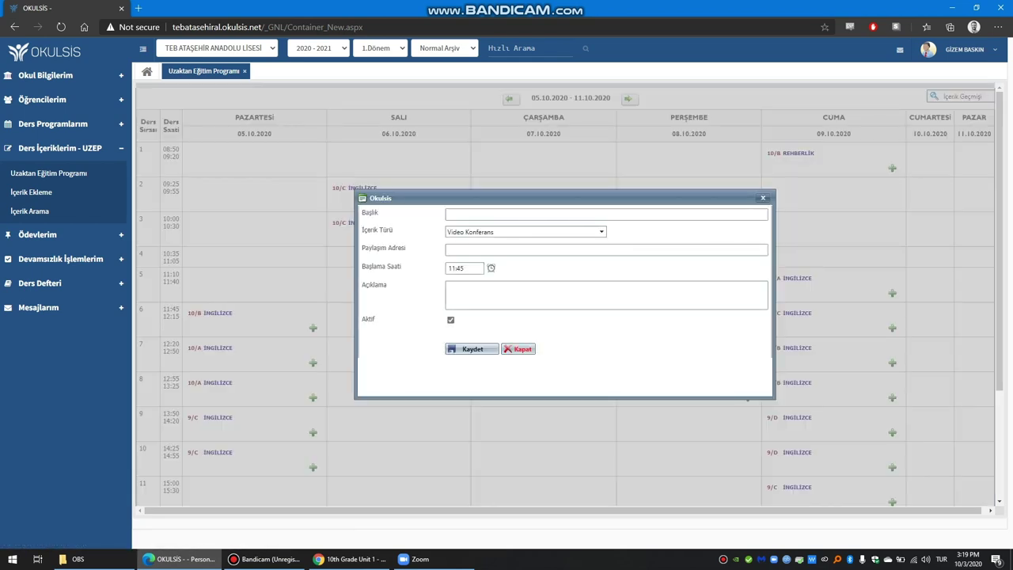
click(606, 213)
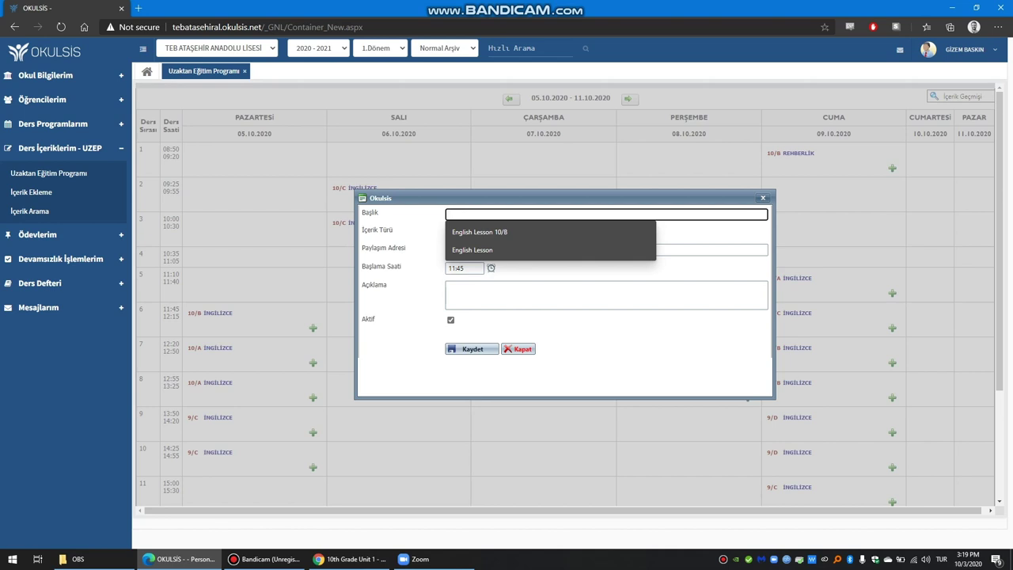
click(480, 232)
click(606, 250)
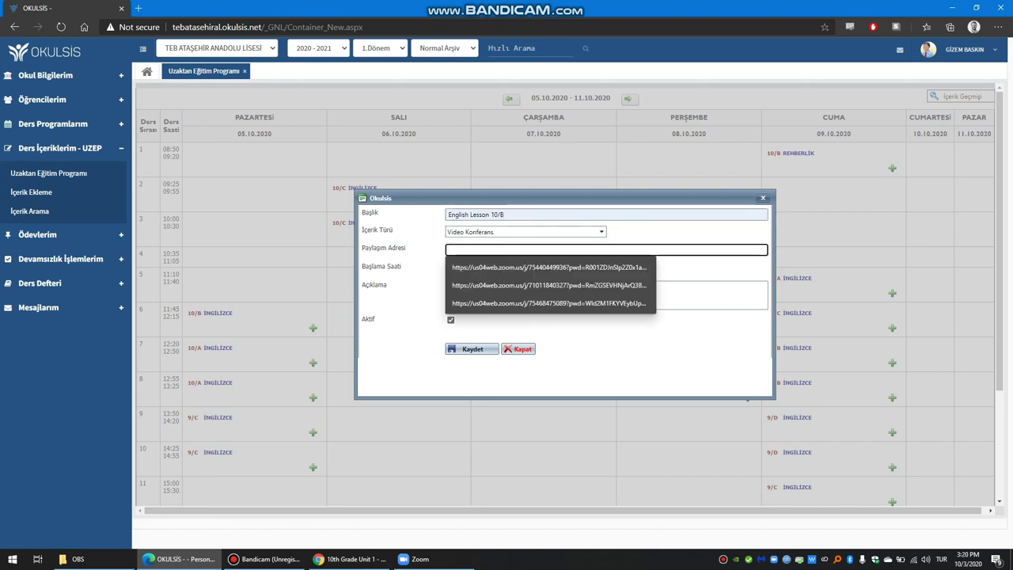
key(ctrl+v)
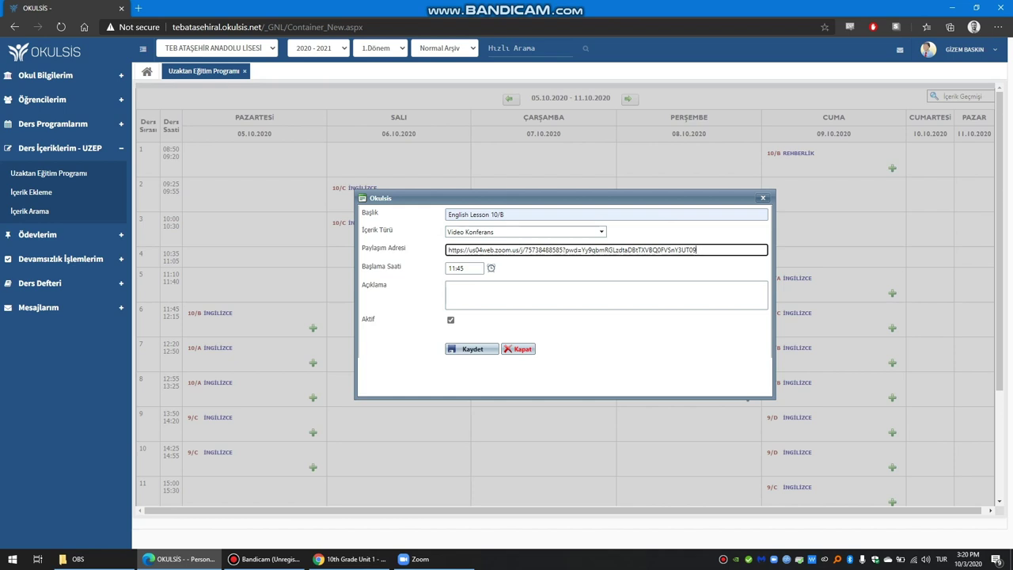
click(605, 294)
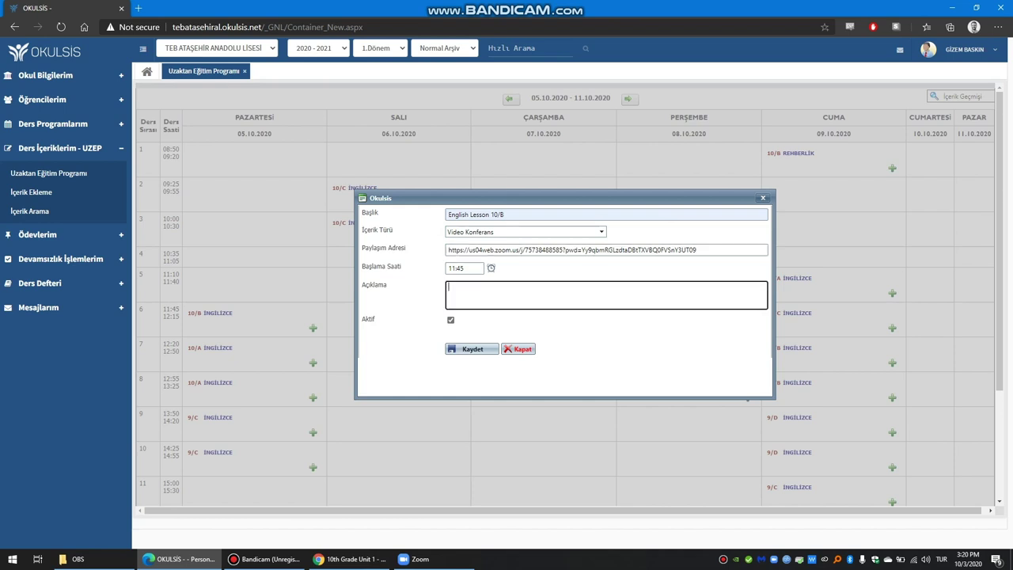
text(Unit 1)
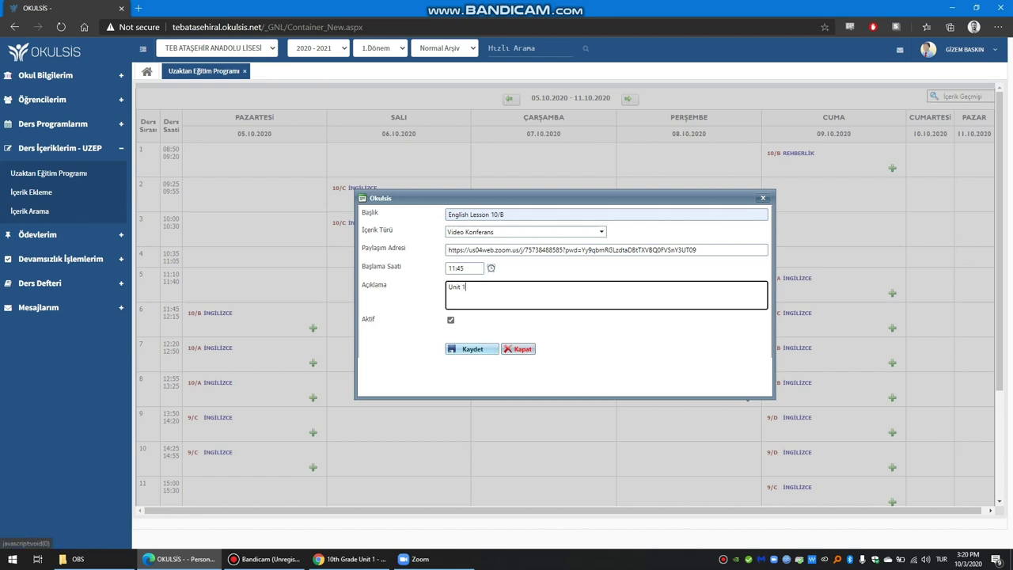
click(473, 349)
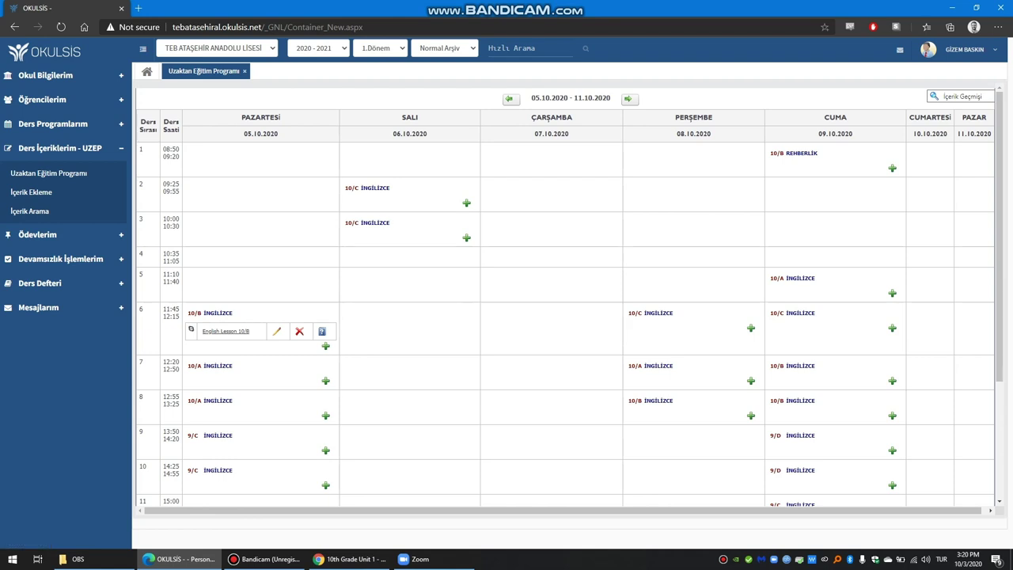
Step: Highlight the 10/B İNGİLİZCE lesson label in the timetable, then clear the highlight
drag(187, 313, 233, 313)
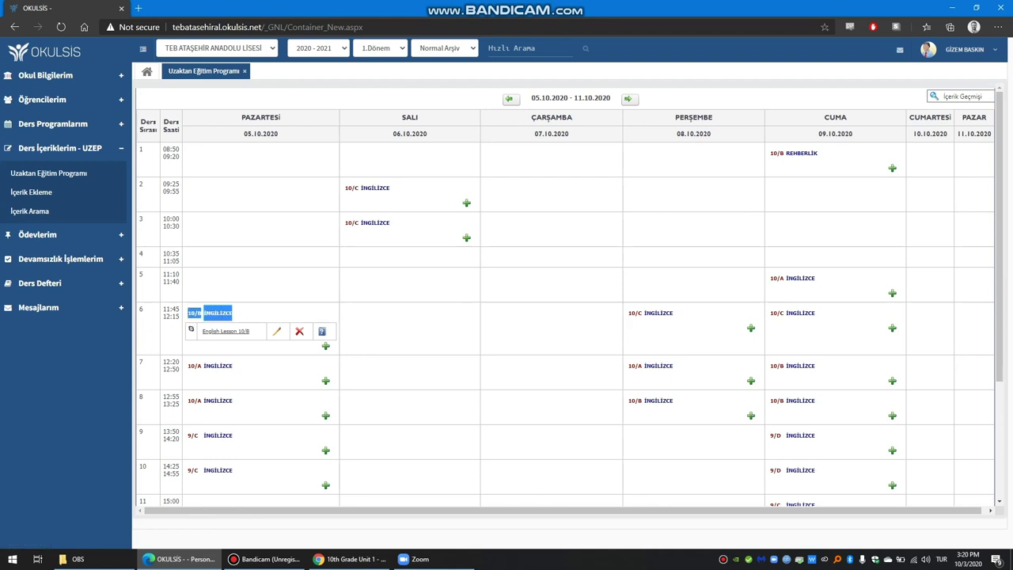
click(233, 313)
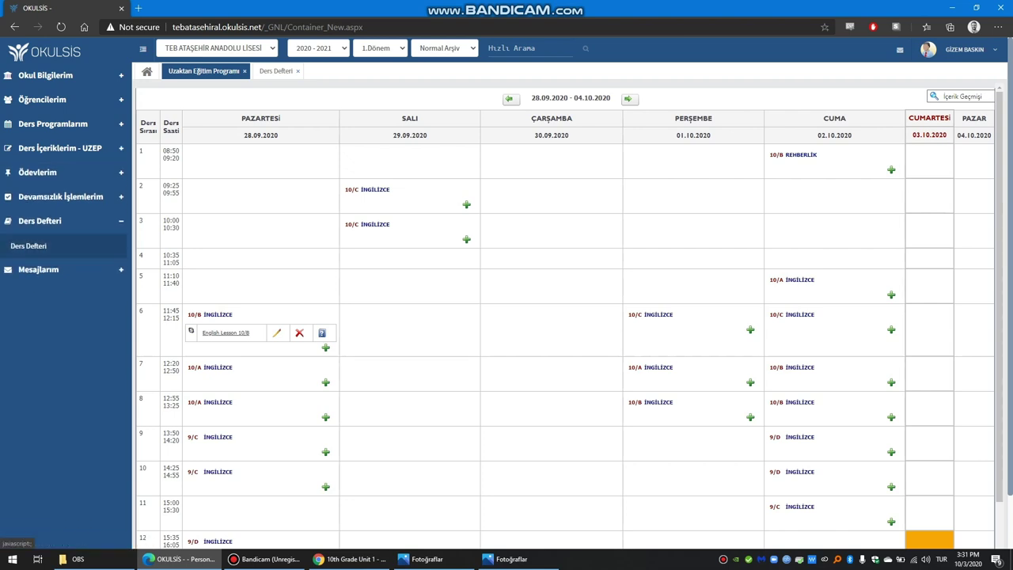
Step: Open the Ders Defteri lesson plan, view ders defteri.png in Photos, then return to OKULSIS
click(29, 246)
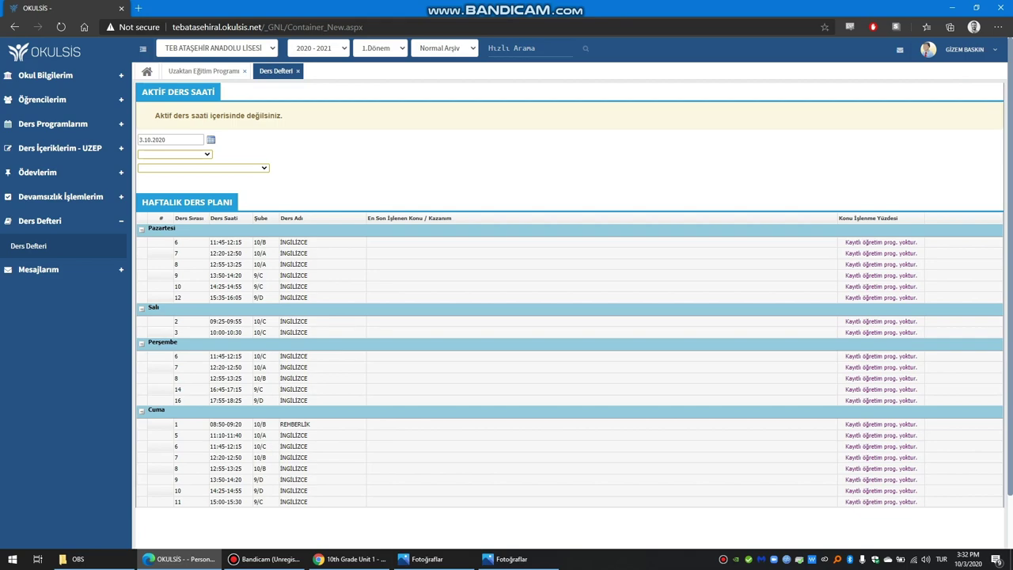
click(427, 559)
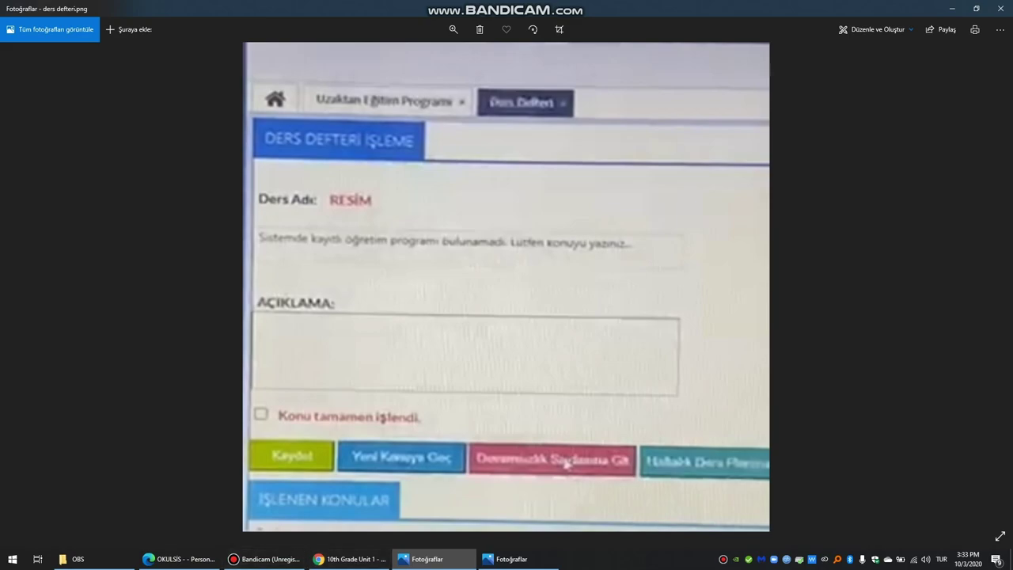
click(180, 558)
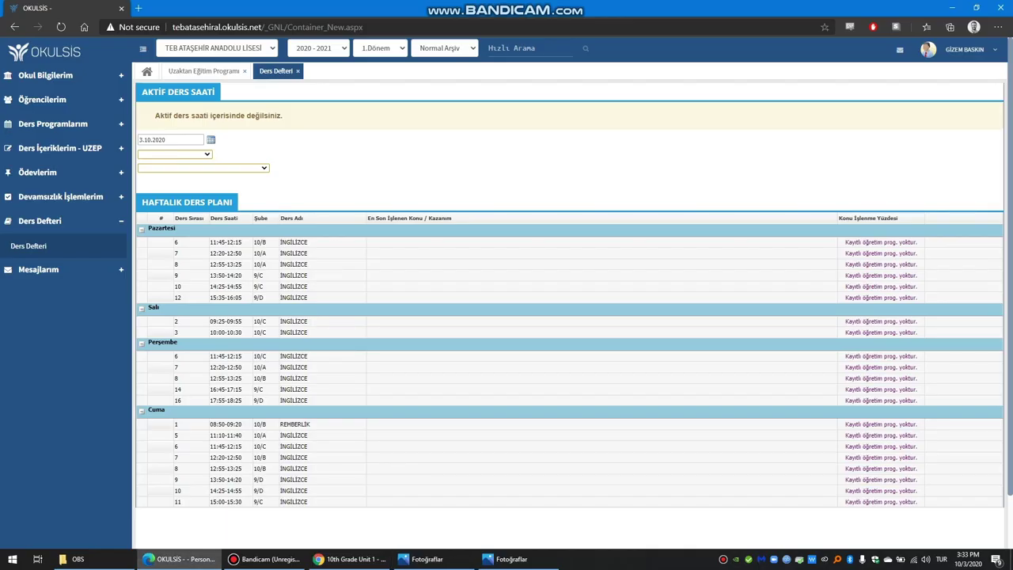
click(60, 148)
Step: Open the 10/B English entry's student attendance list from the timetable, then close it
click(48, 173)
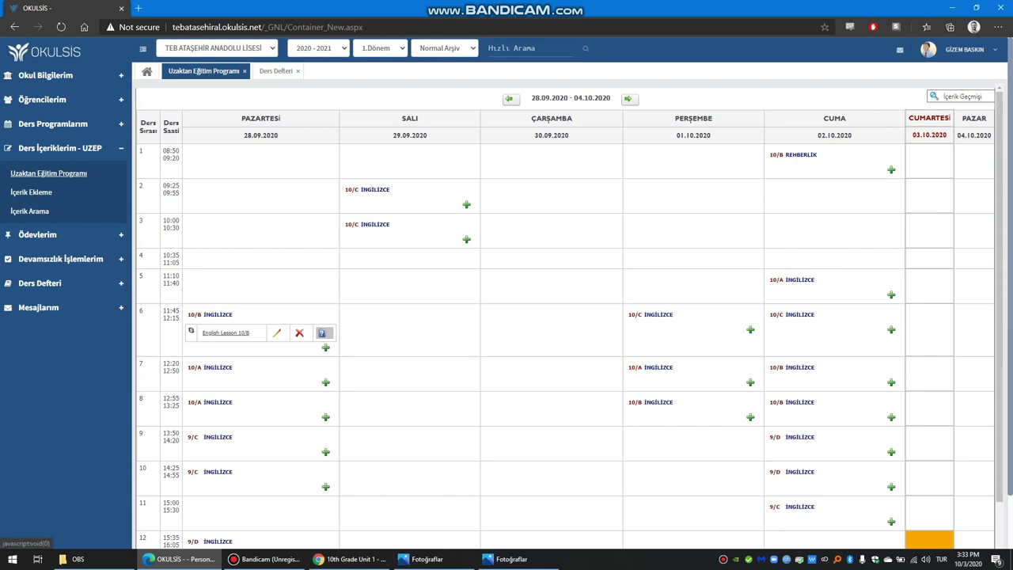
click(322, 333)
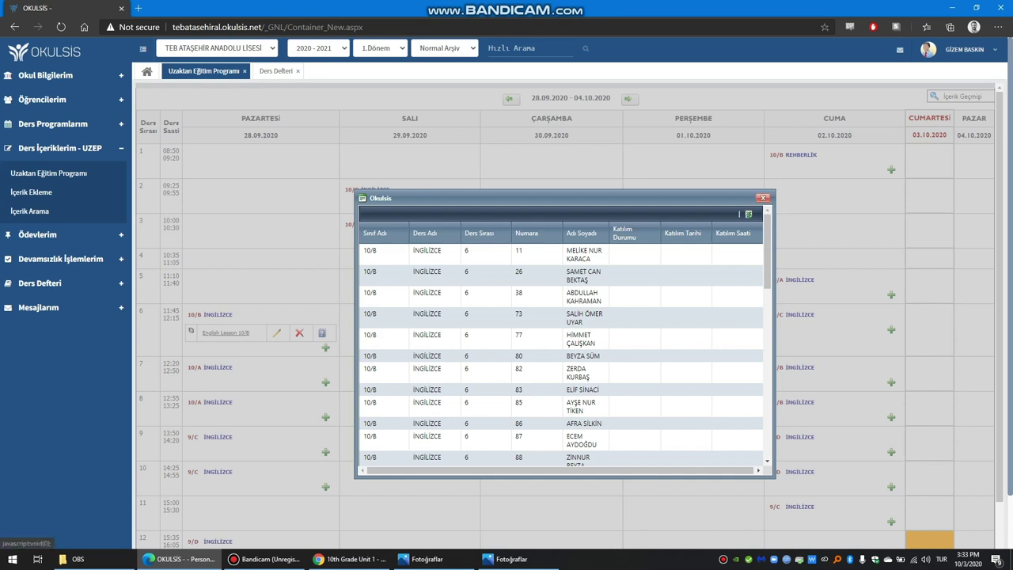
click(763, 198)
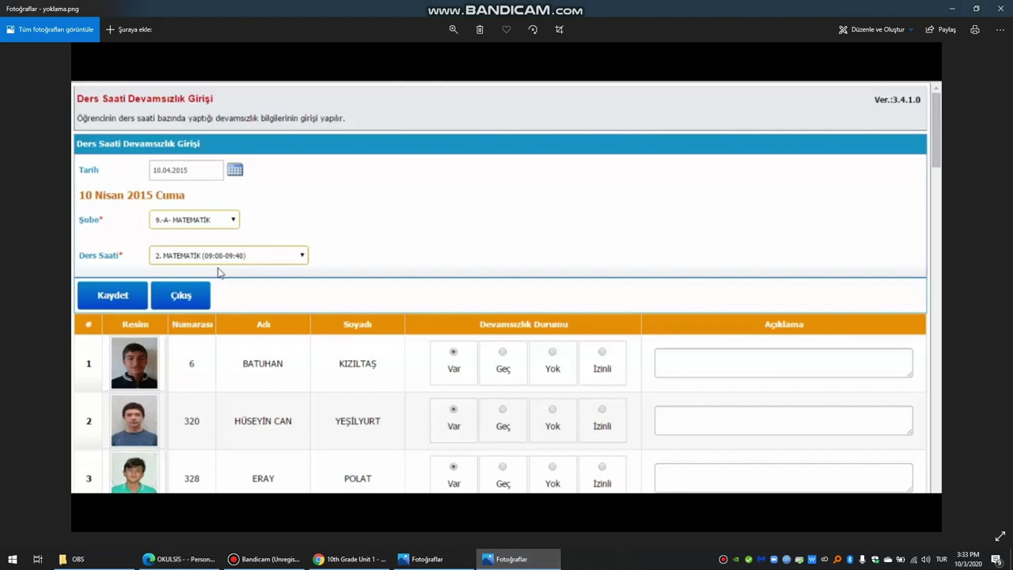